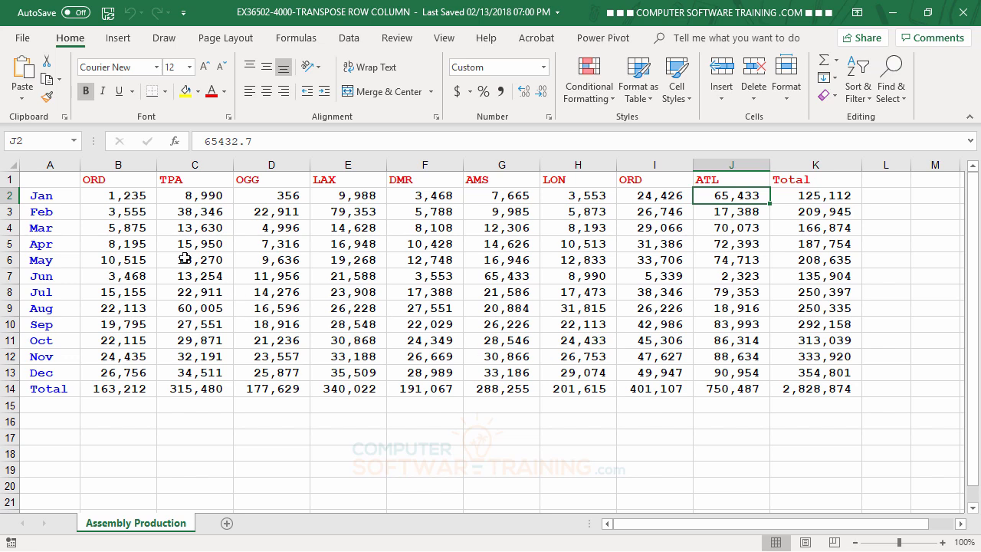
Copy the header row B1:K1 and paste it transposed as a column starting at A17
left_click_drag(94, 178, 797, 183)
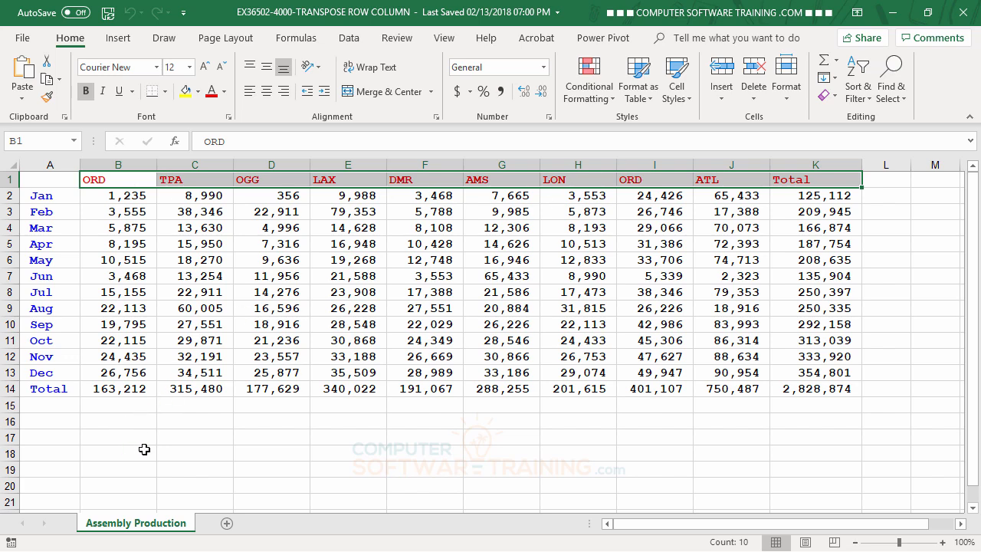
right_click(506, 184)
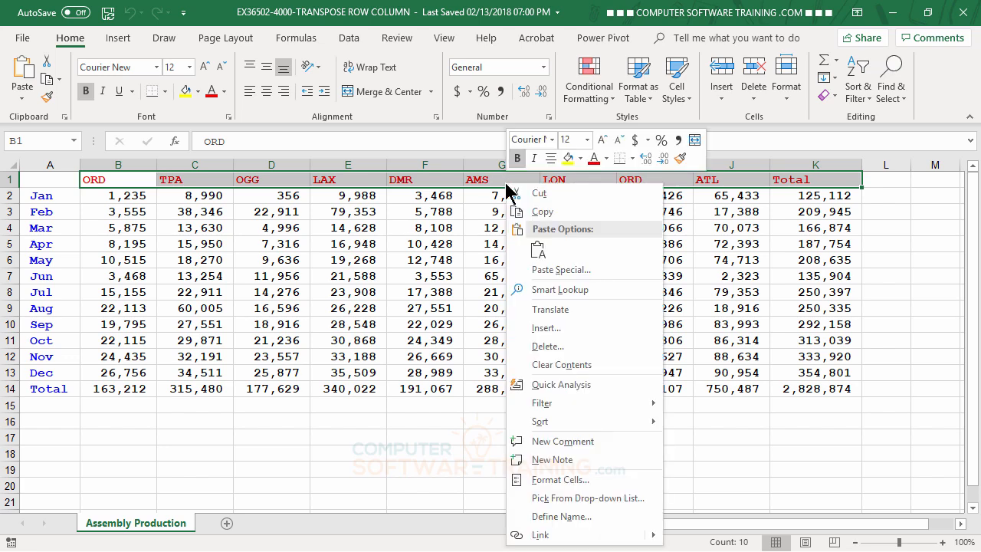
left_click(543, 212)
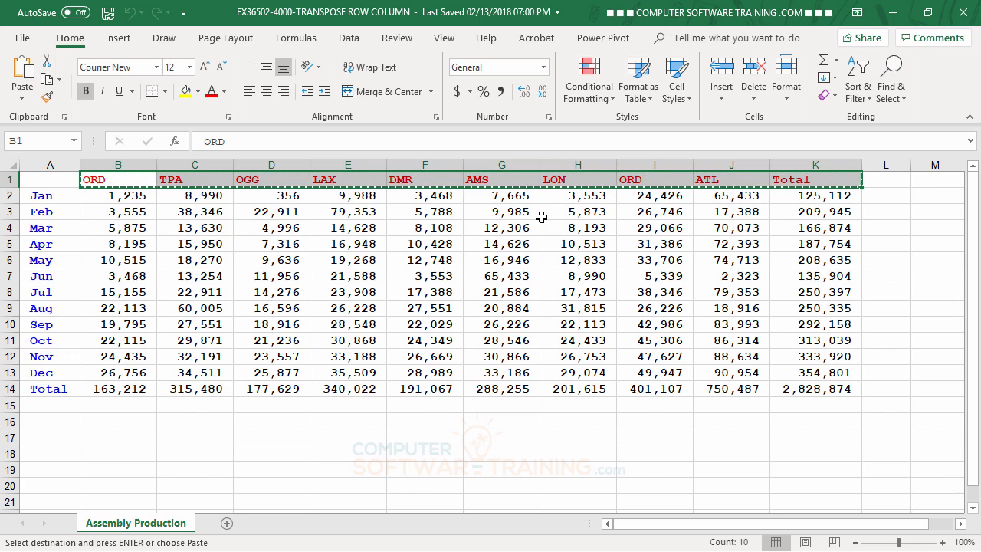
left_click(43, 439)
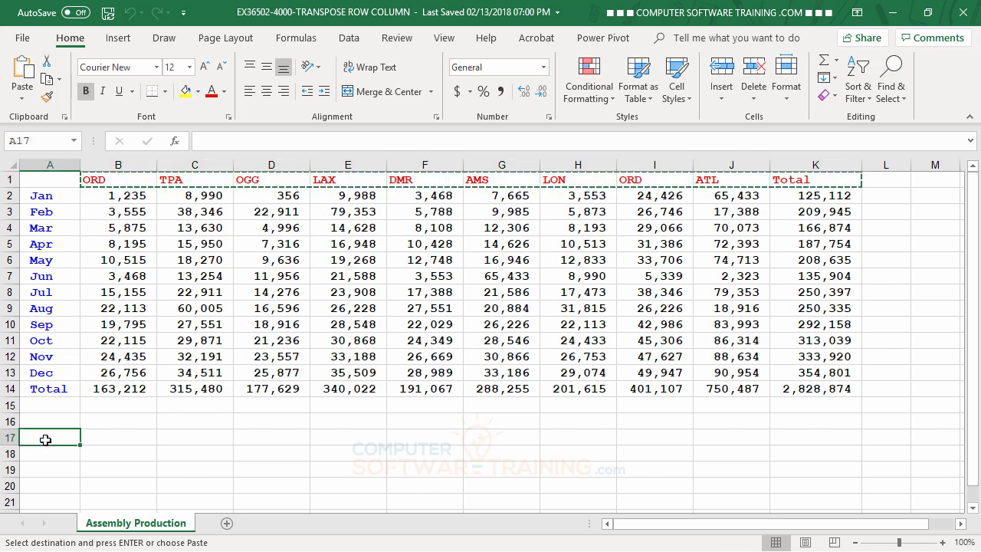
right_click(40, 439)
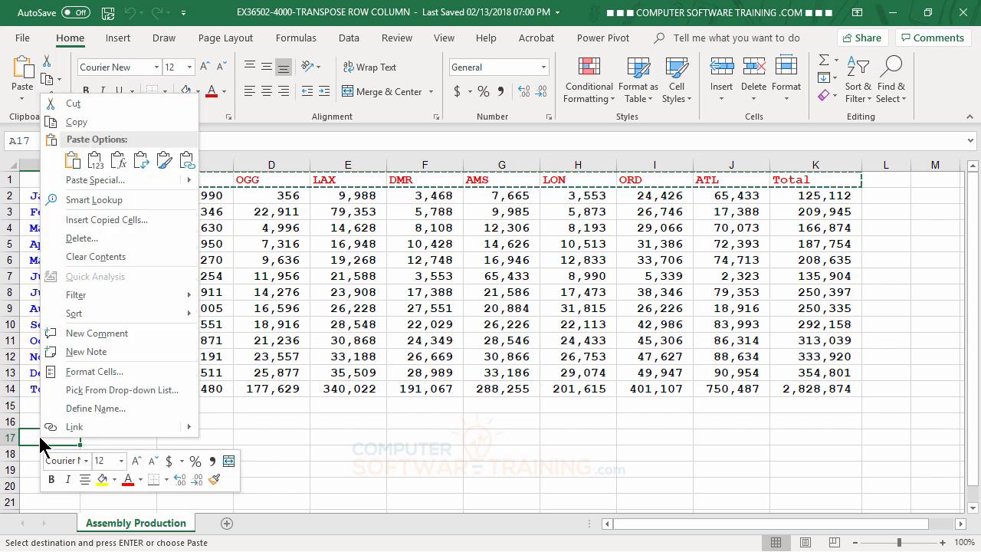
left_click(141, 161)
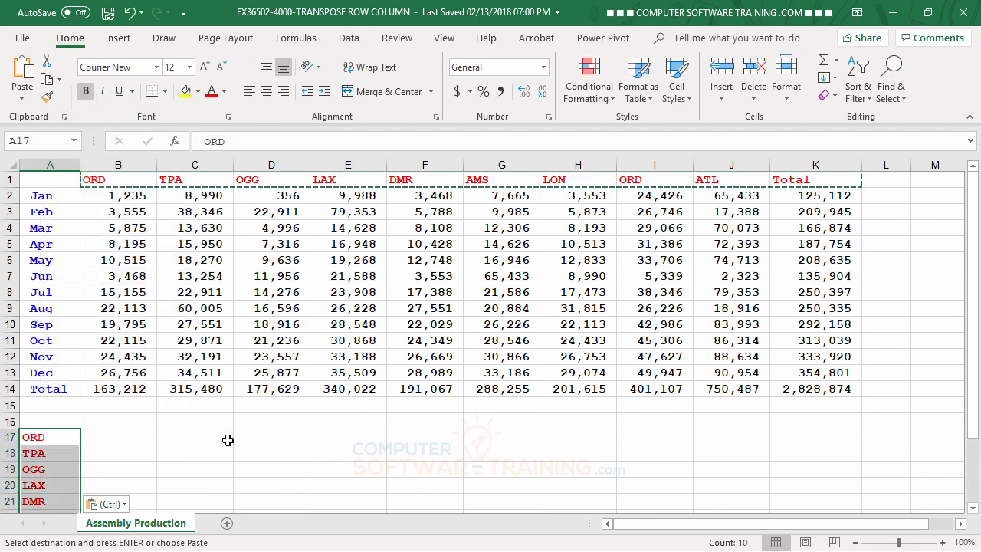
scroll(228, 439, "down", 3)
scroll(228, 440, "up", 4)
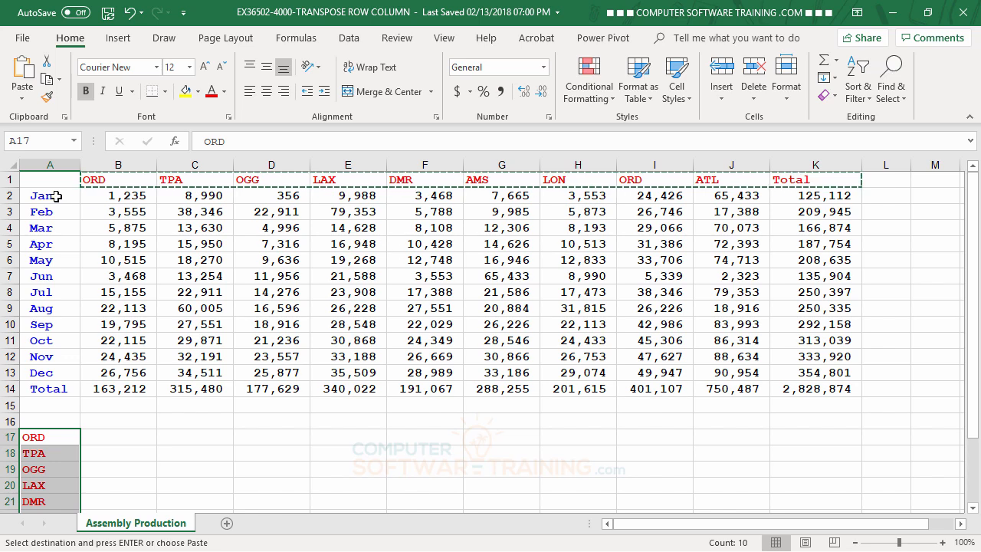
Copy the Jan row A2:K2 and paste it transposed into column B starting at B16
left_click_drag(44, 197, 817, 192)
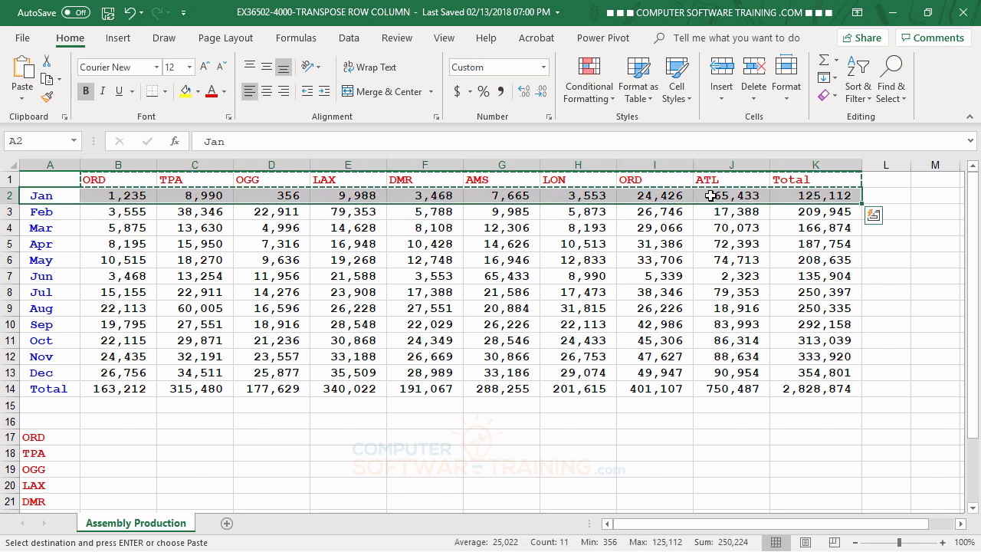
right_click(353, 197)
left_click(100, 422)
right_click(99, 426)
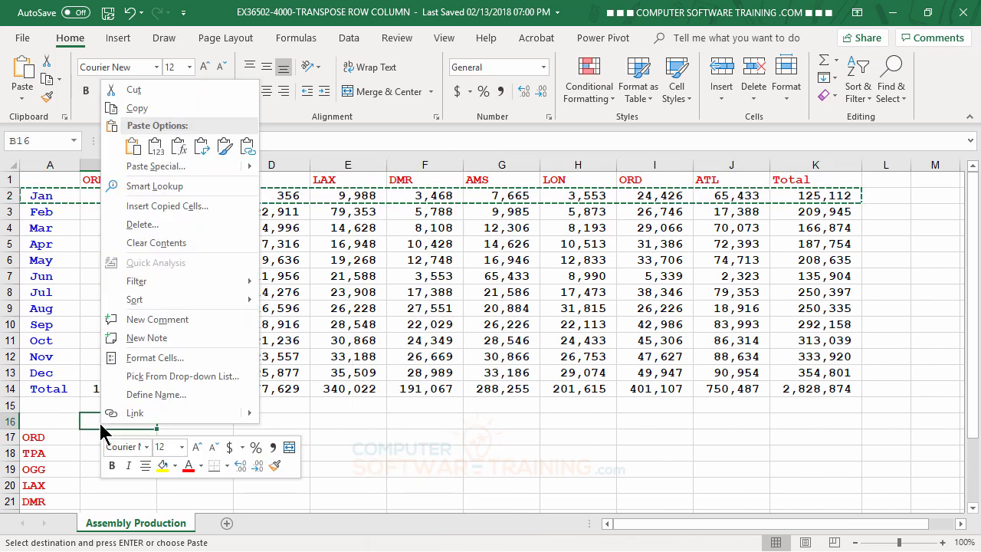
left_click(202, 145)
left_click(284, 423)
scroll(289, 427, "down", 2)
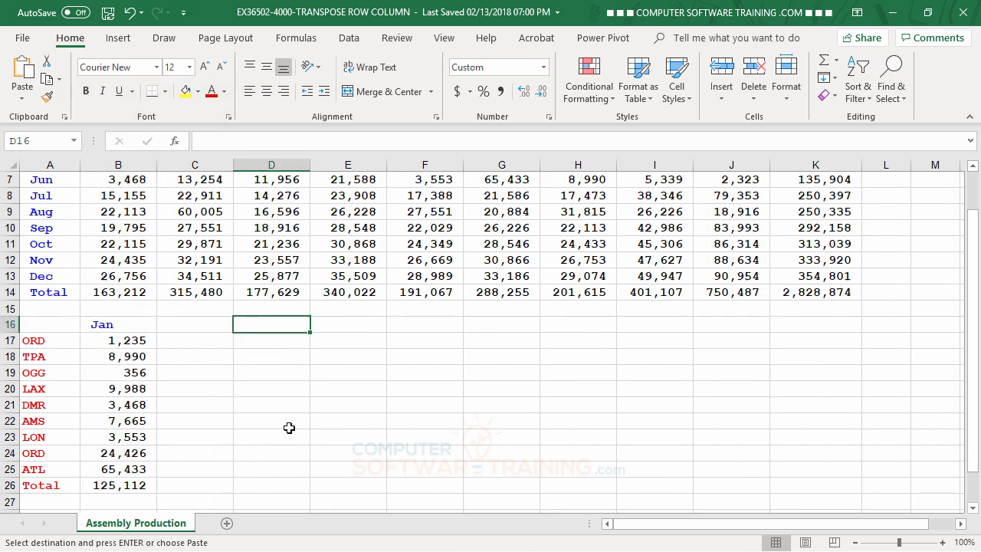
scroll(289, 427, "down", 3)
scroll(656, 325, "up", 2)
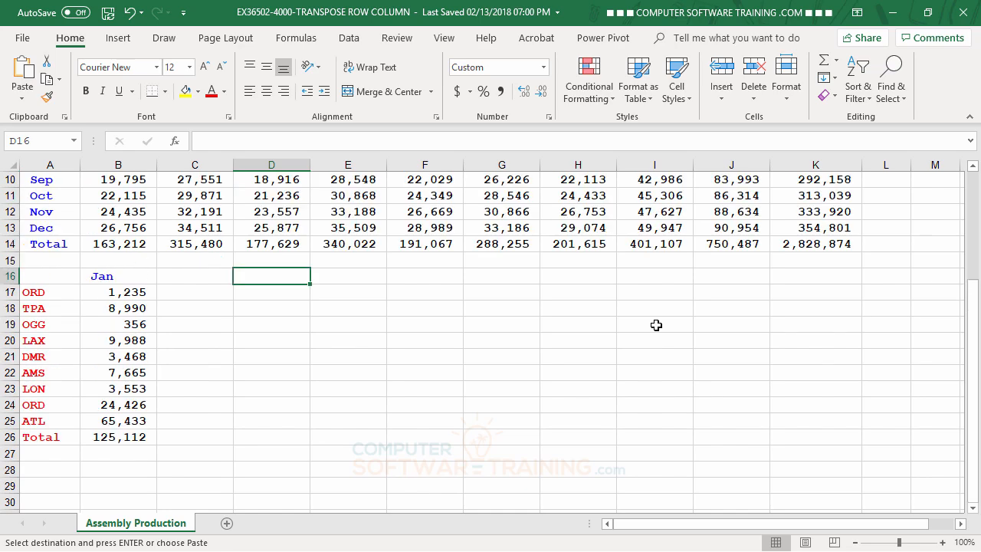
Compare the formula of the January total in K2 with the one in the transposed total in B26
scroll(656, 325, "up", 3)
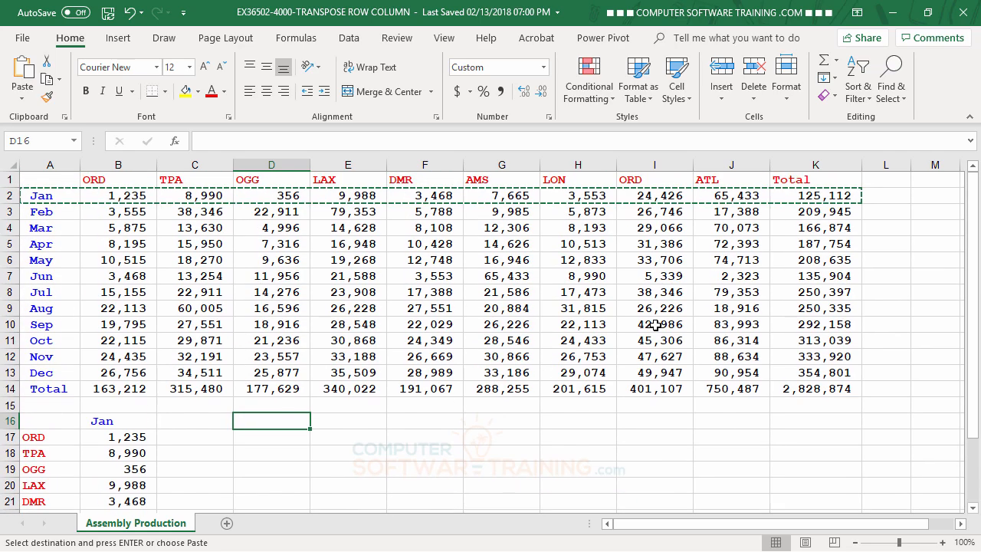
left_click(814, 198)
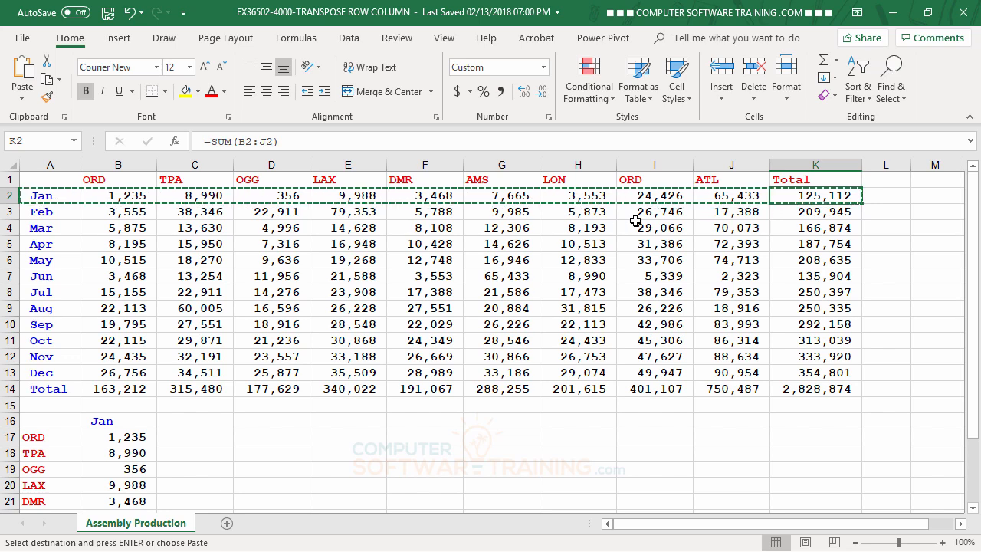
scroll(832, 184, "down", 3)
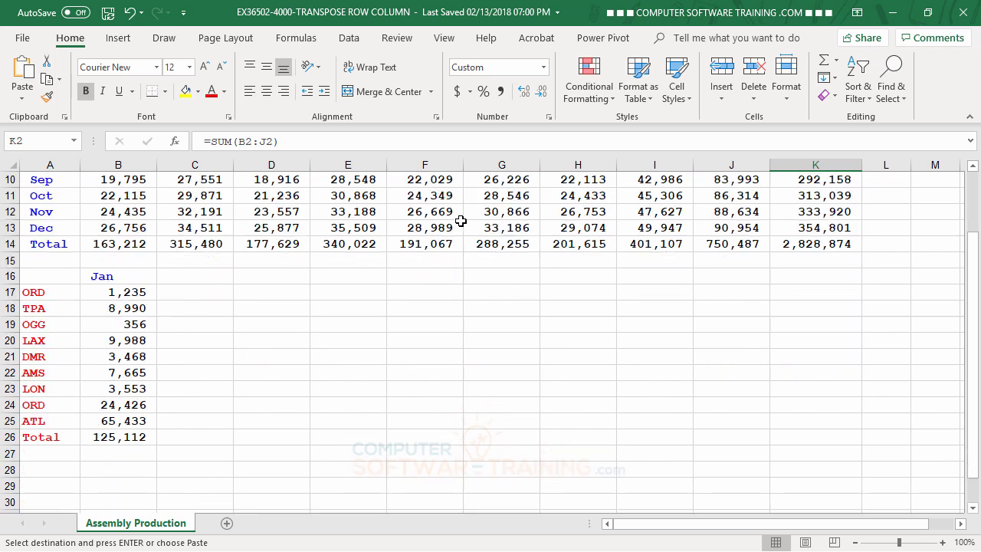
left_click(129, 437)
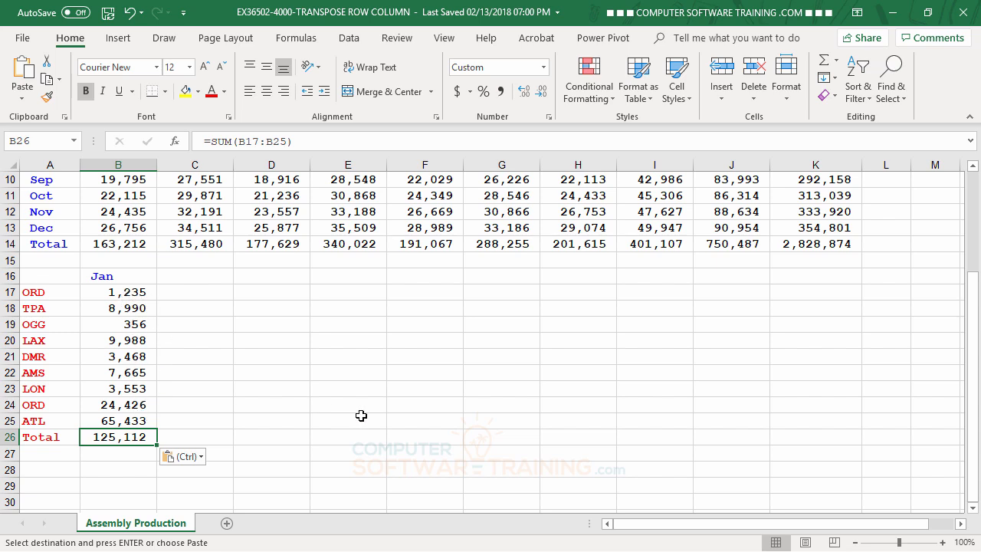
Copy the whole production table A1:K14 and paste it transposed starting at A16
scroll(361, 416, "up", 1)
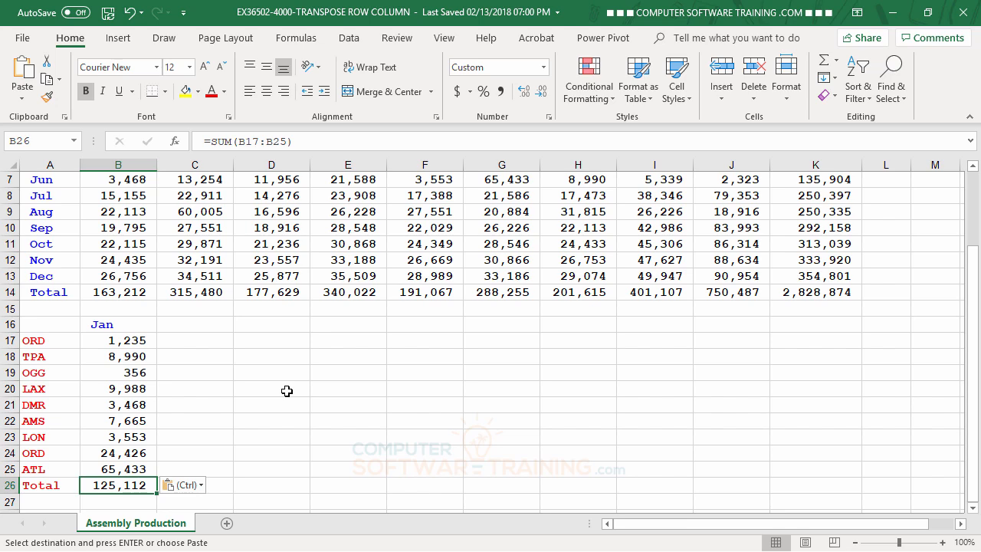
scroll(286, 391, "up", 2)
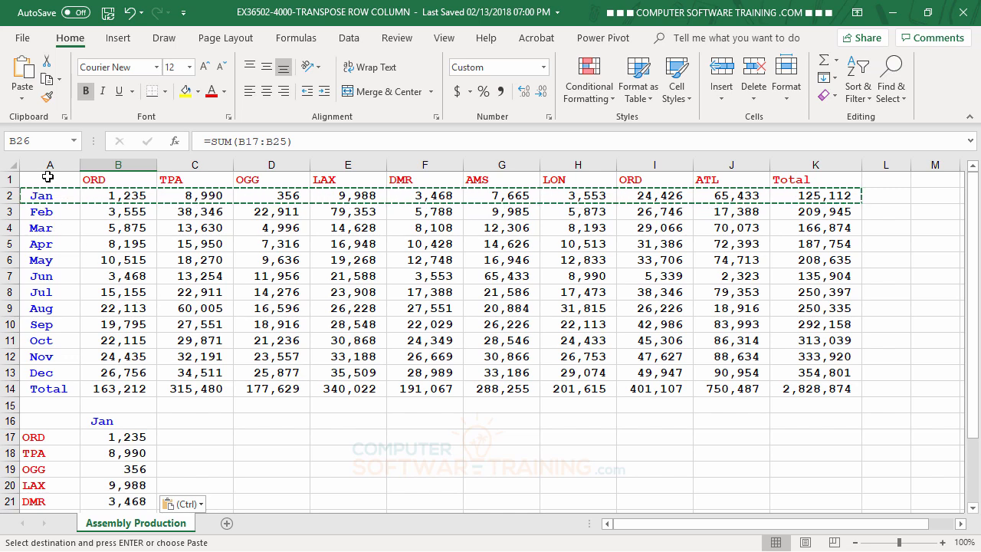
left_click_drag(48, 177, 812, 388)
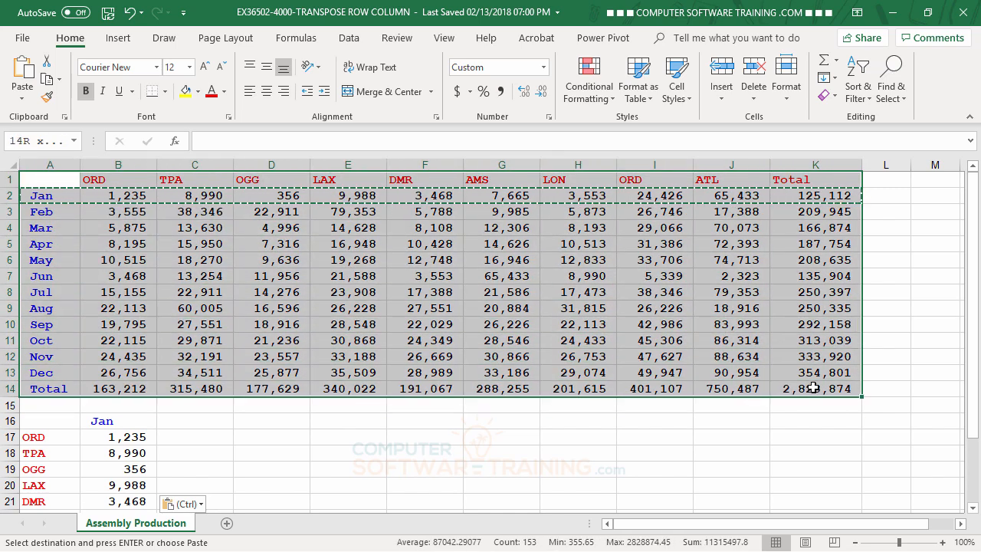
right_click(399, 239)
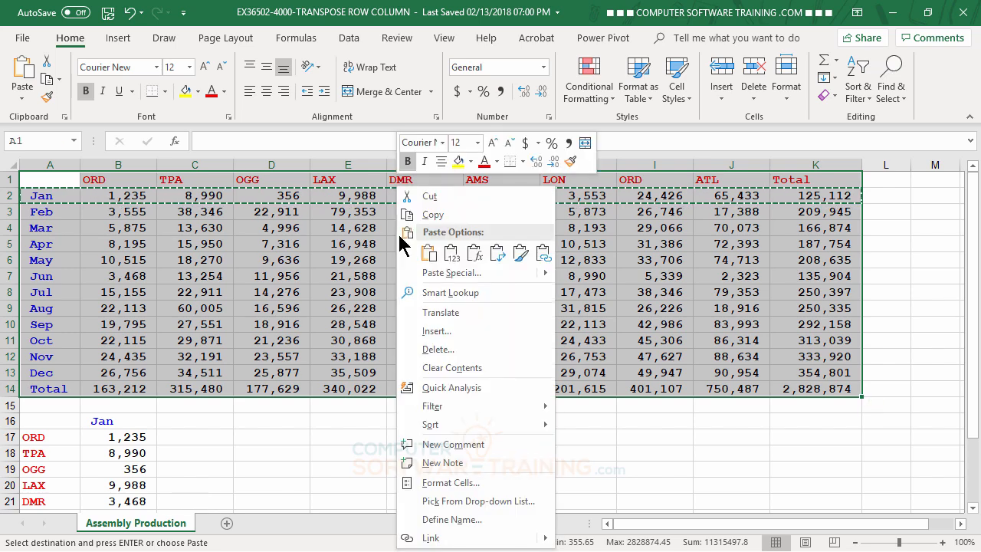
left_click(441, 217)
scroll(440, 223, "down", 3)
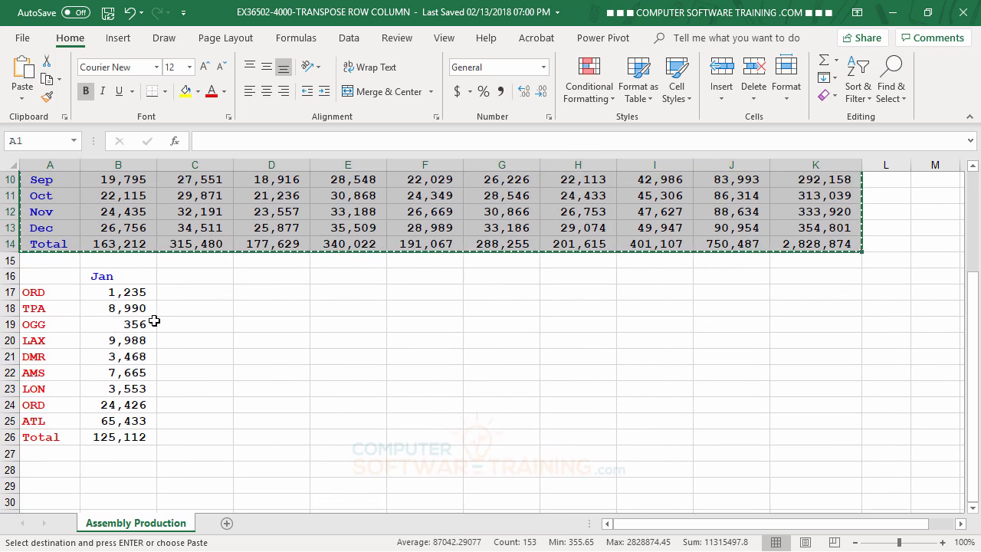
left_click(35, 278)
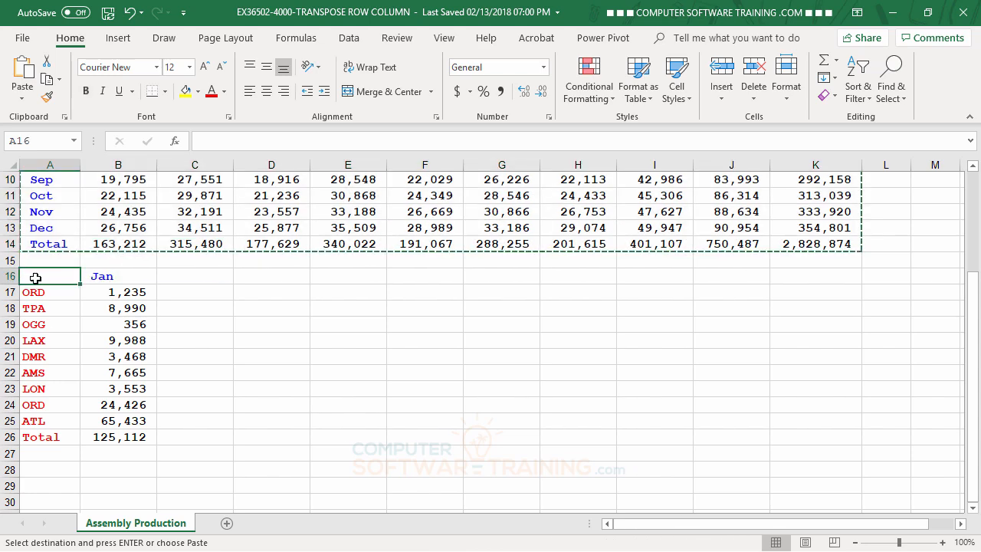
right_click(41, 279)
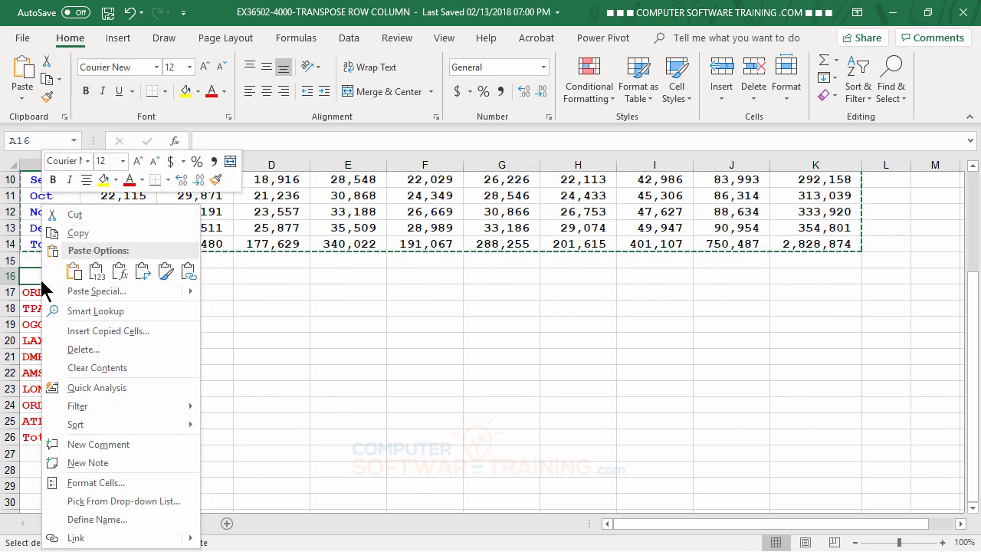
left_click(142, 271)
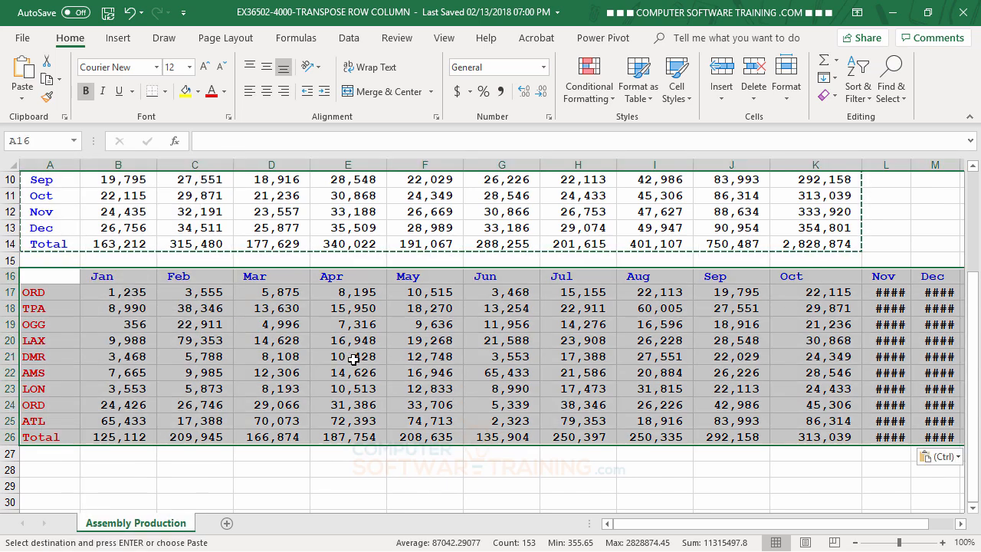
Delete rows 1 through 15 holding the original table, leaving only the transposed version
scroll(354, 360, "up", 3)
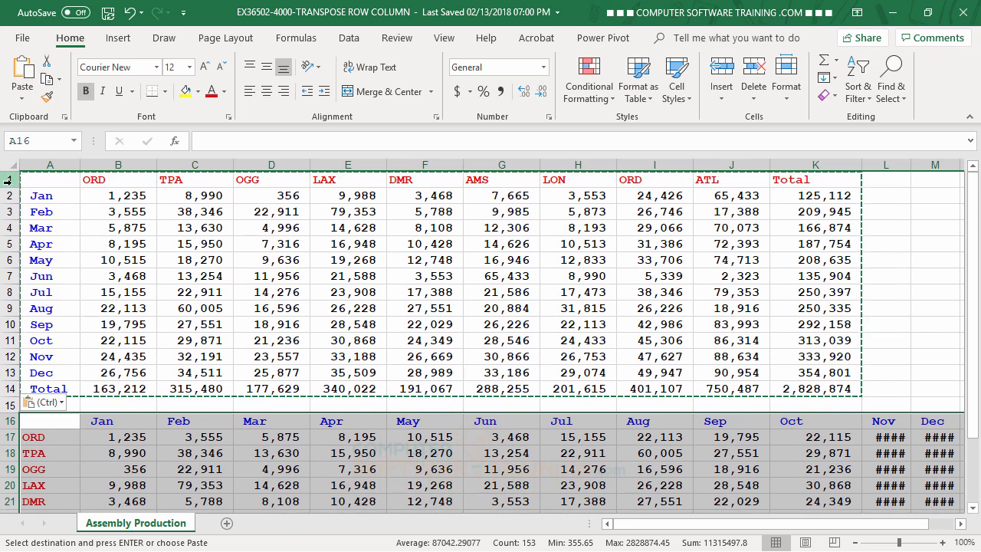
left_click_drag(7, 180, 9, 403)
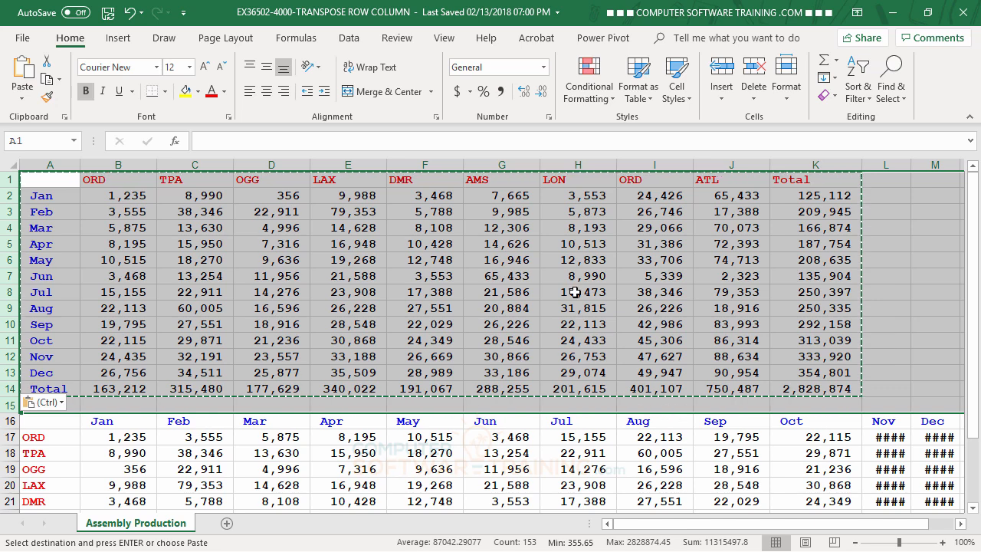
right_click(57, 235)
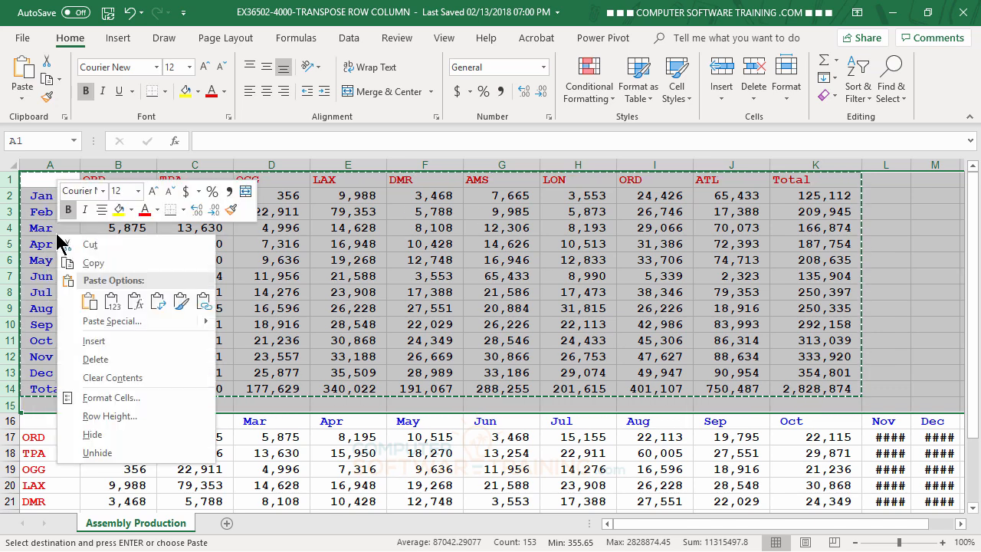
left_click(95, 359)
left_click(252, 299)
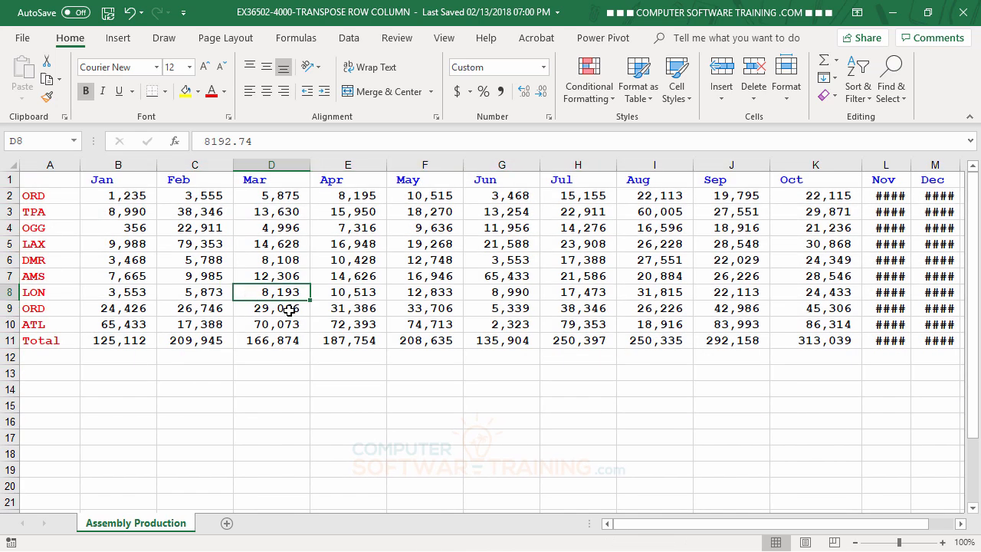
AutoFit the column widths and row heights of the entire worksheet
left_click(11, 165)
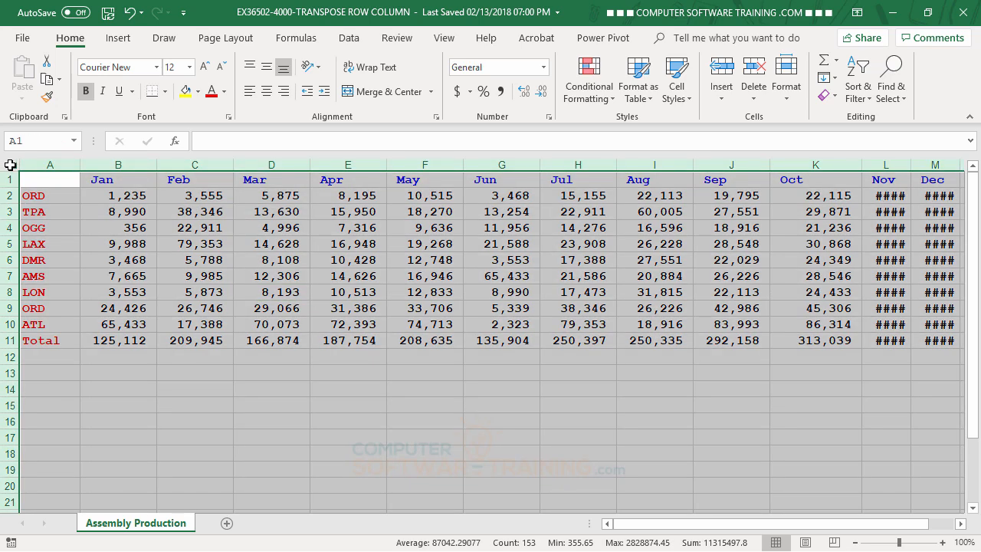
double_click(234, 166)
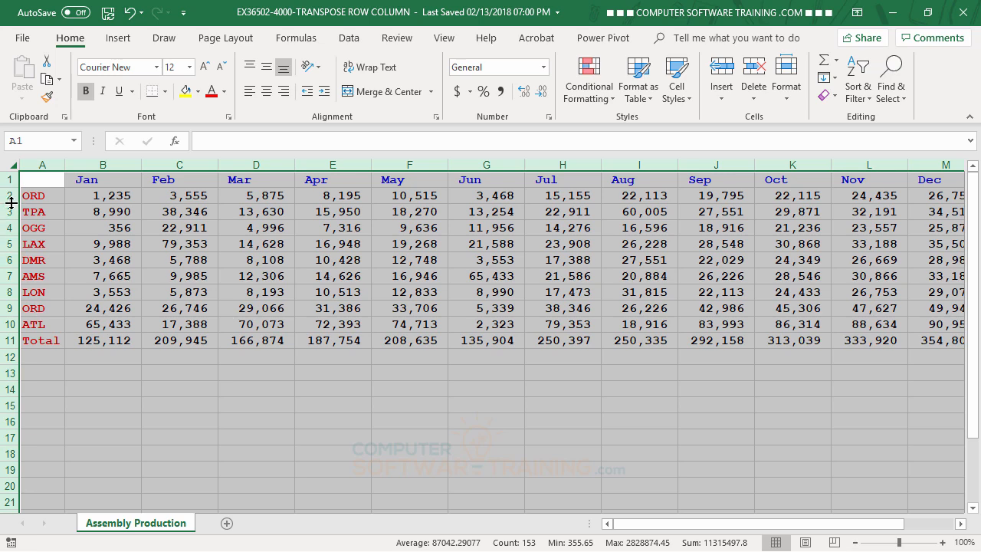
left_click_drag(11, 203, 9, 206)
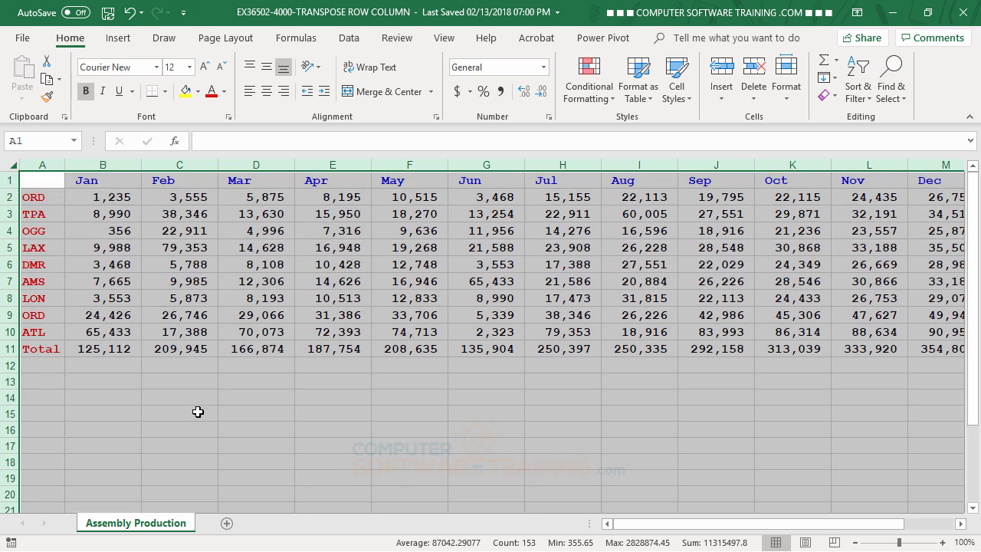
left_click(317, 426)
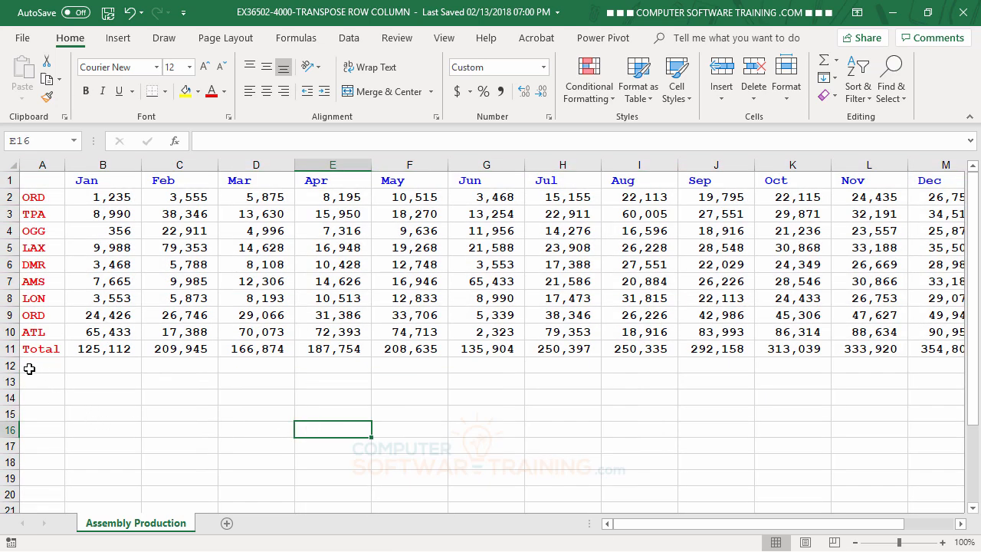
Make the Total row 11 and header row 1 taller, and center the headings in A1:N1 horizontally and vertically
left_click_drag(15, 357, 14, 366)
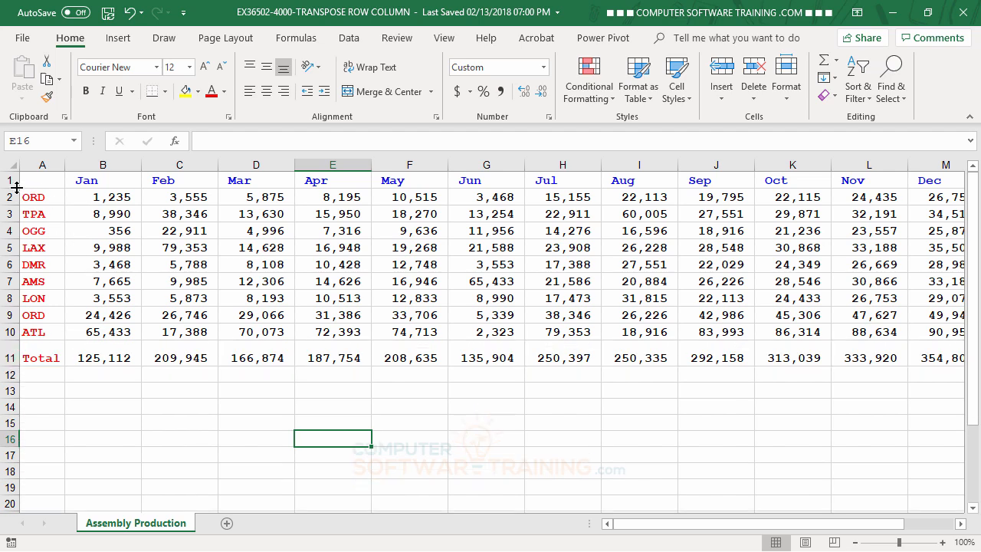
left_click_drag(11, 188, 805, 184)
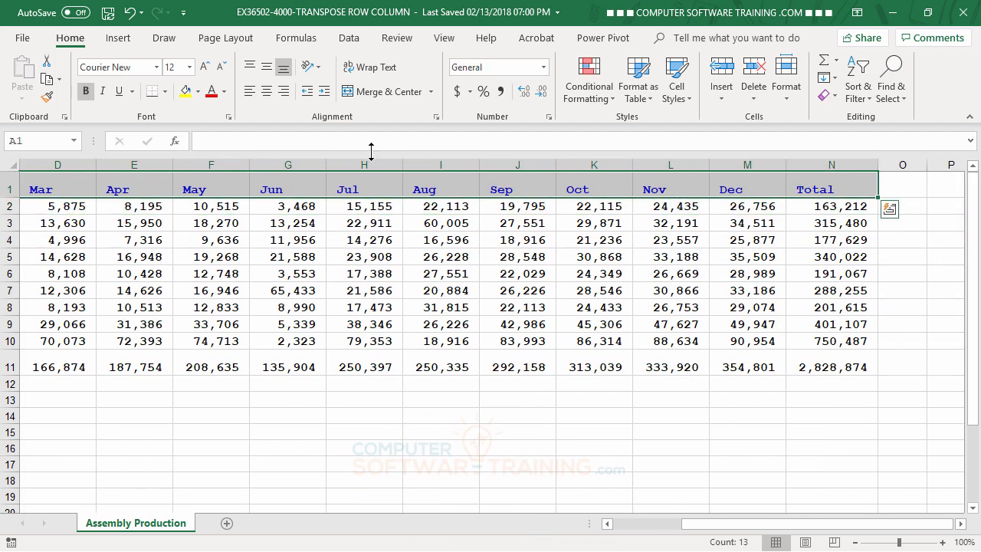
left_click(266, 93)
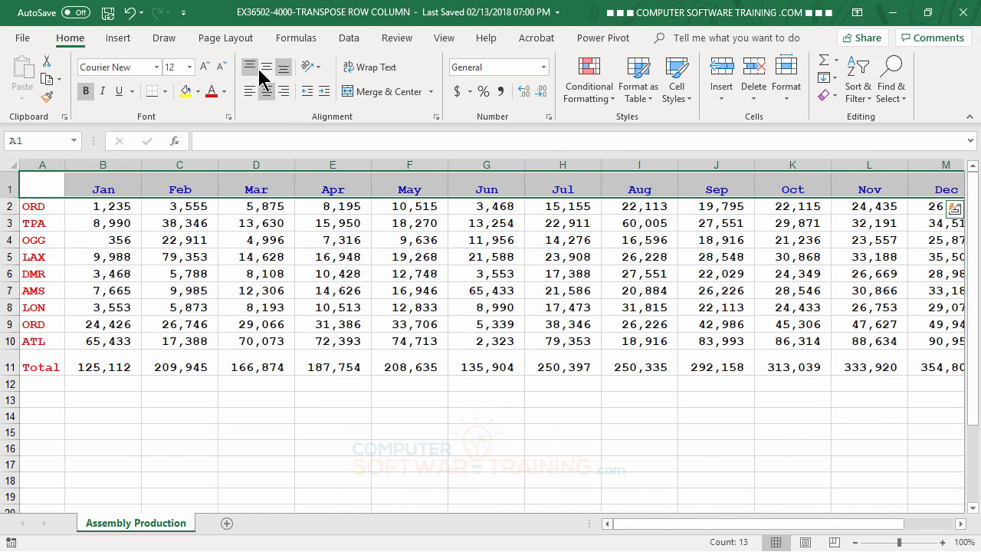
left_click(266, 70)
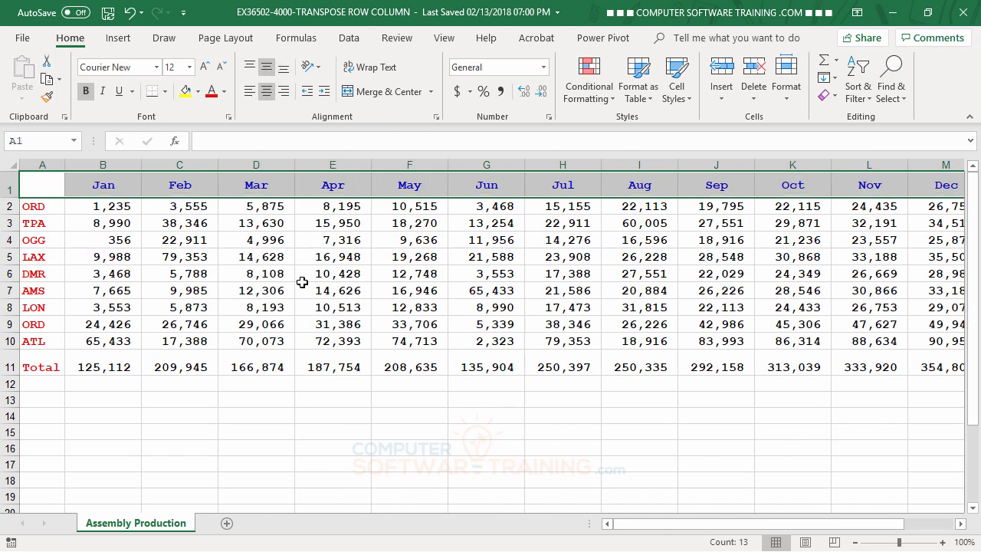
Center the Total row cells A11:N11 both horizontally and vertically
left_click(318, 397)
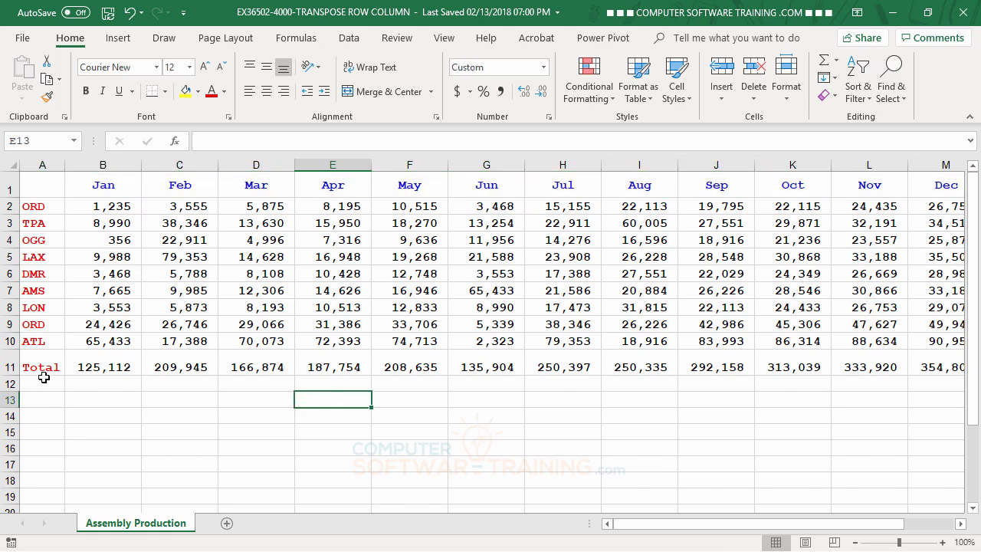
left_click_drag(42, 367, 972, 359)
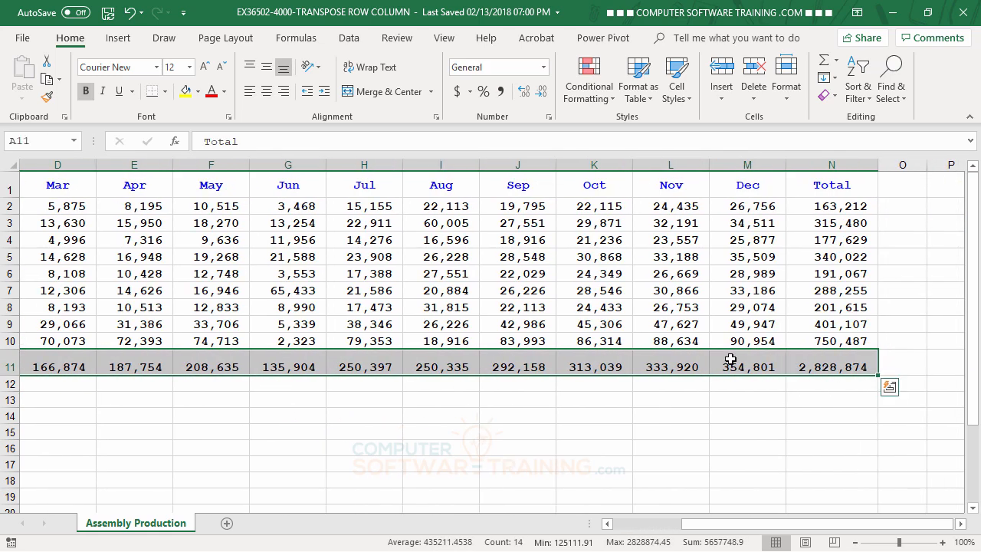
left_click(266, 91)
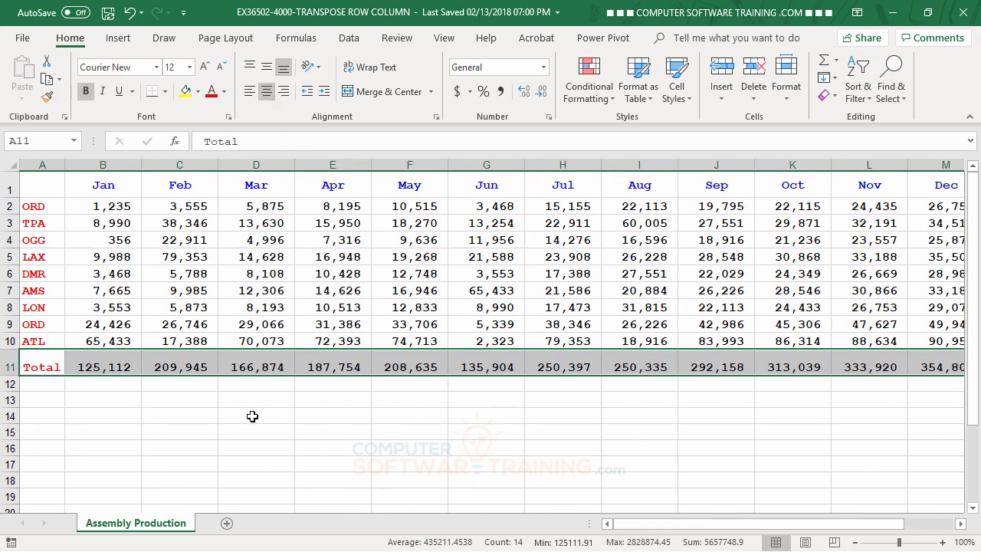
left_click(267, 74)
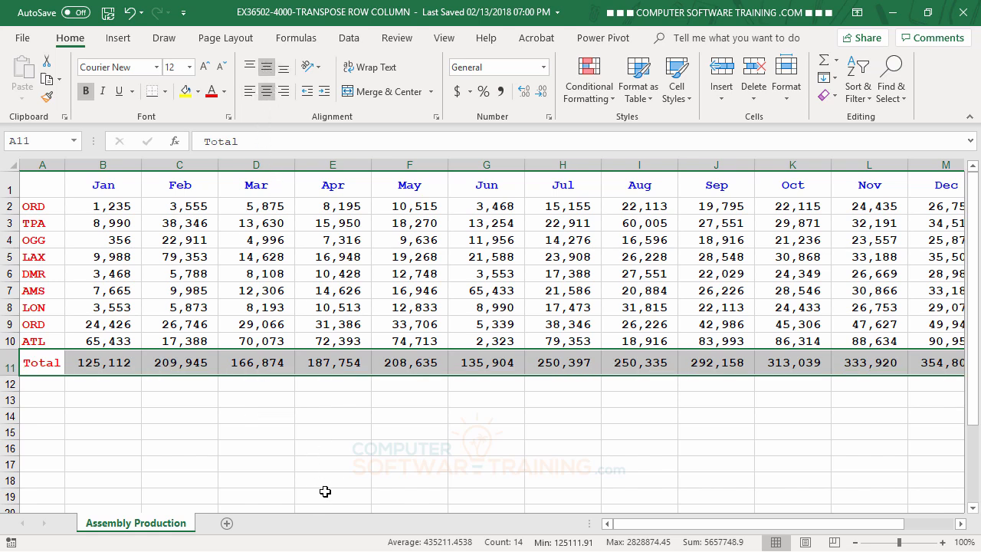
left_click(331, 449)
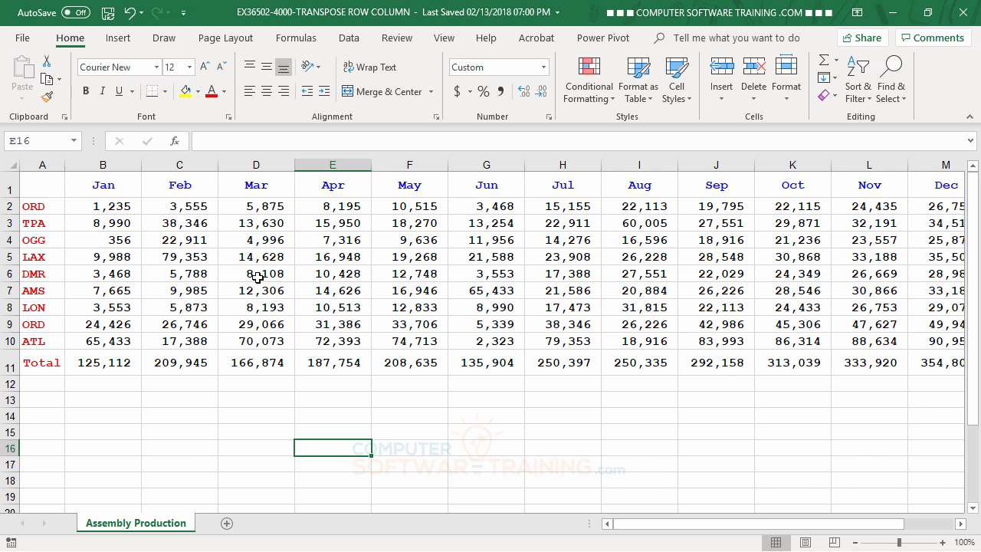
Copy the table A1:N11, add a new worksheet, and paste the table transposed starting at A1 there
left_click_drag(45, 190, 807, 368)
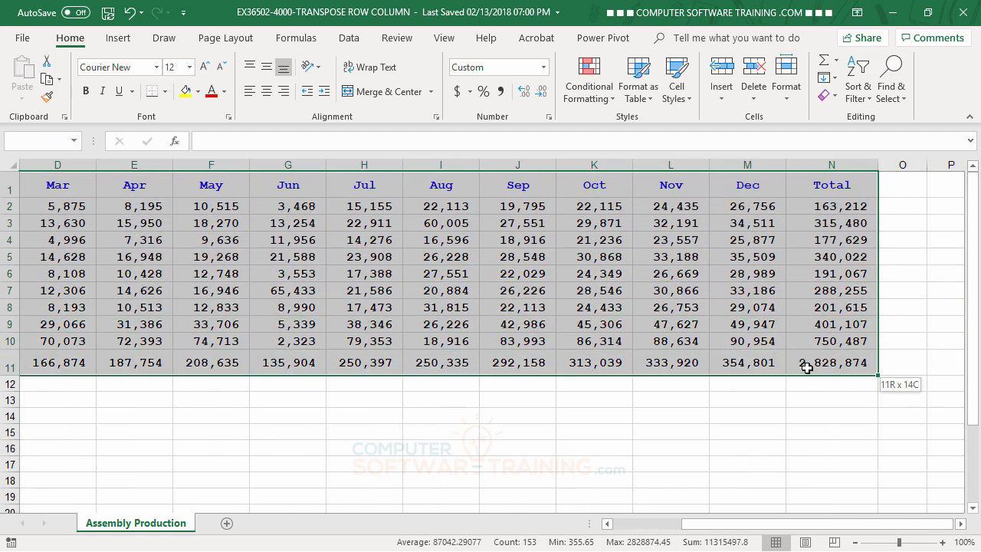
right_click(237, 222)
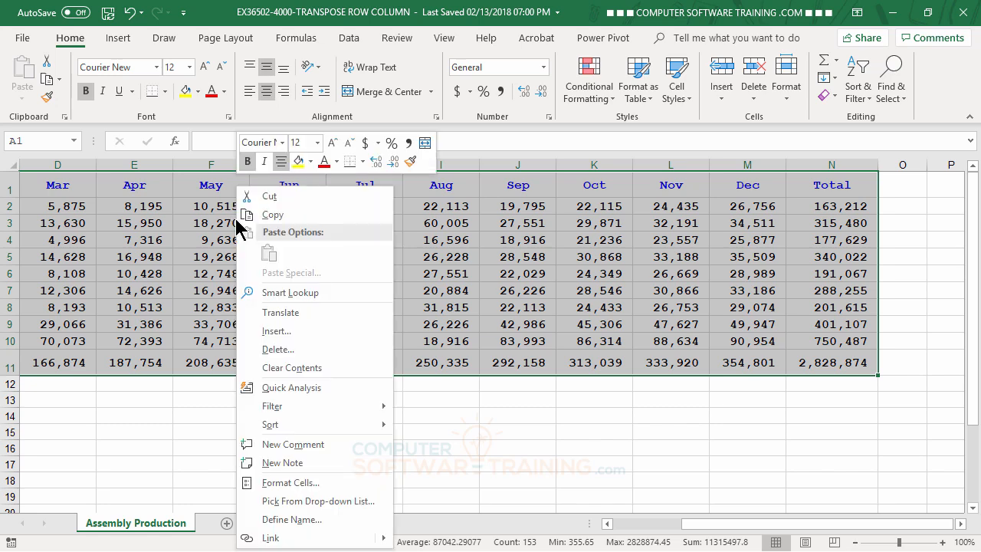
left_click(273, 214)
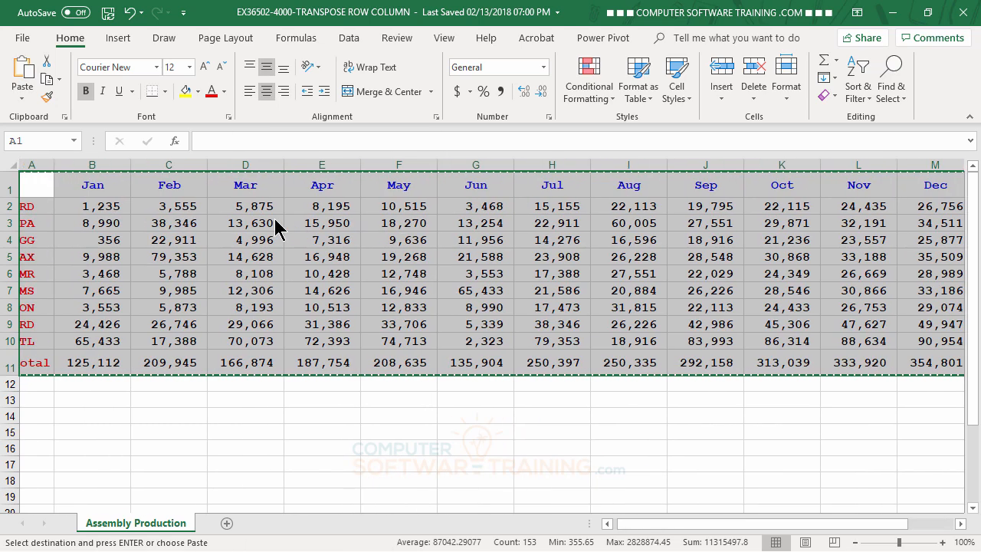
left_click(36, 399)
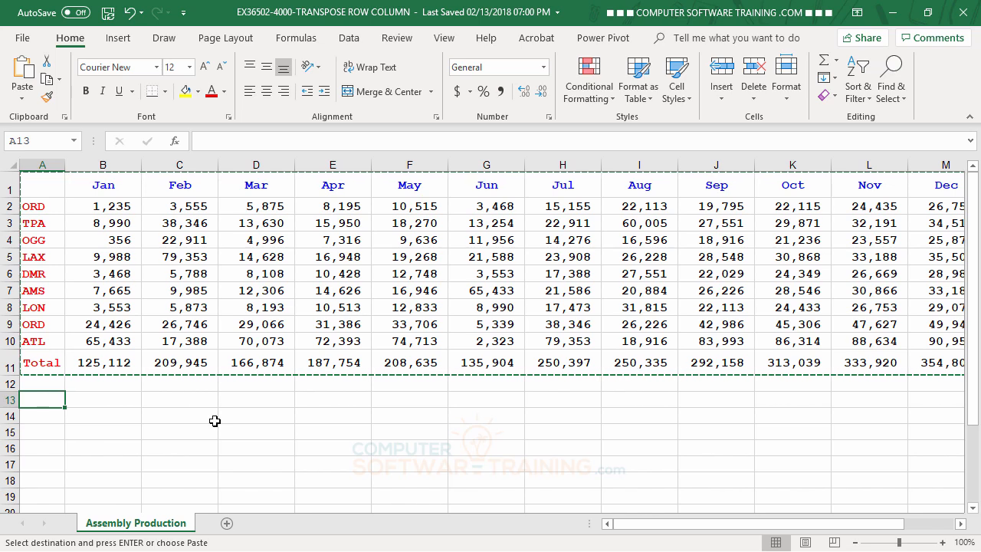
left_click(227, 524)
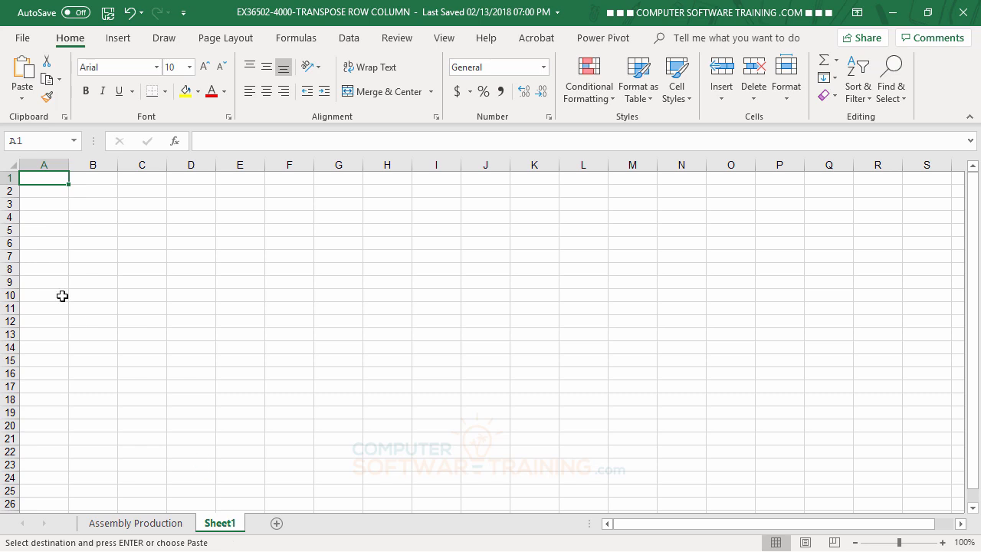
right_click(38, 185)
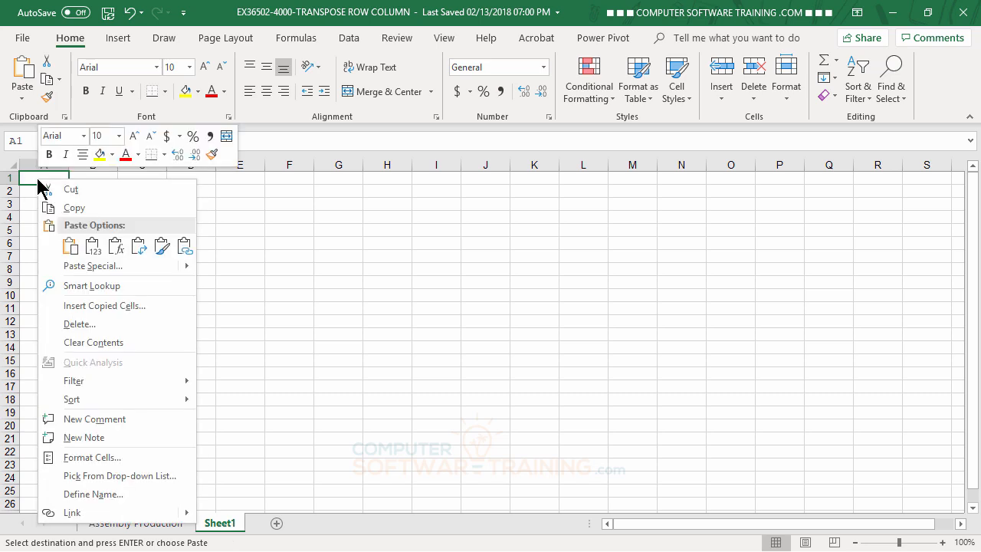
left_click(139, 246)
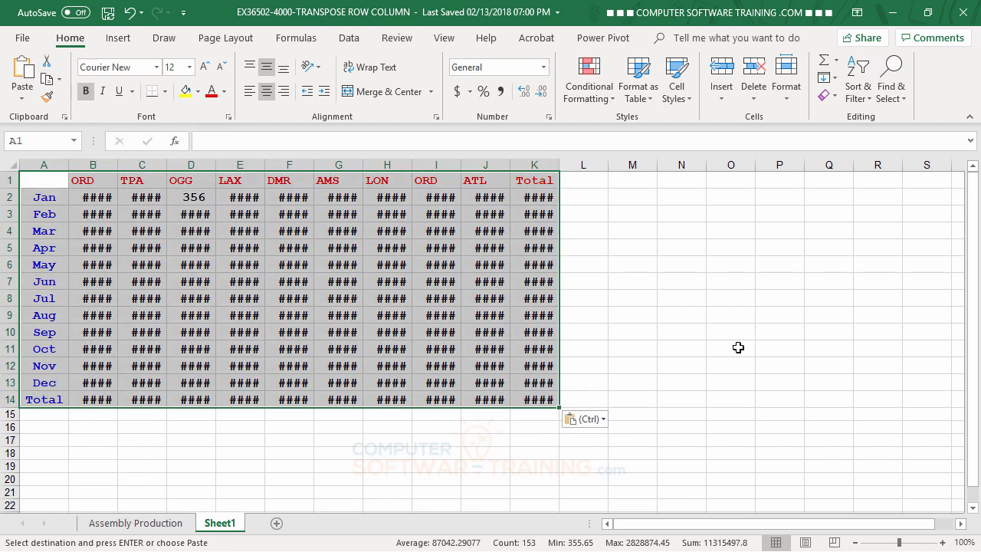
left_click(738, 346)
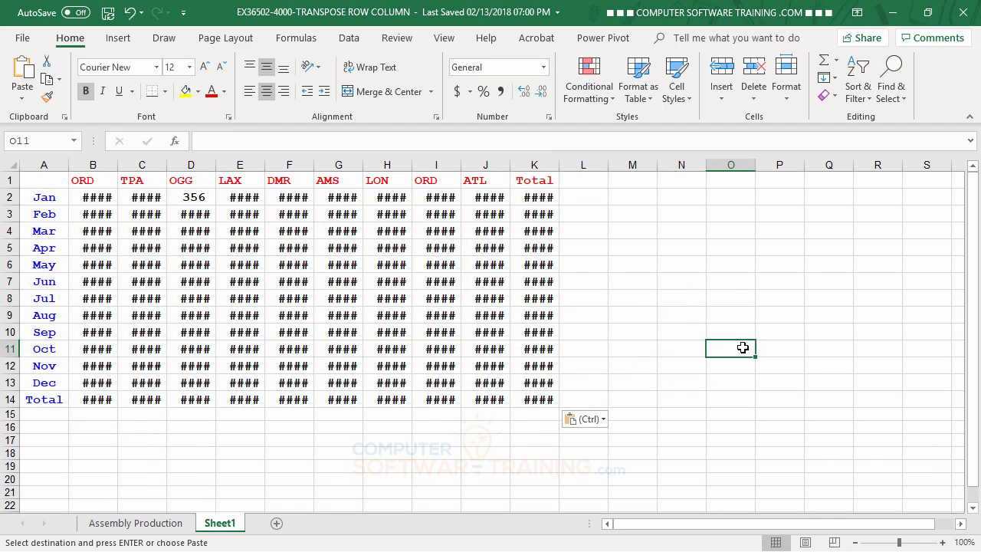
AutoFit the width of all columns on the new worksheet
left_click(9, 167)
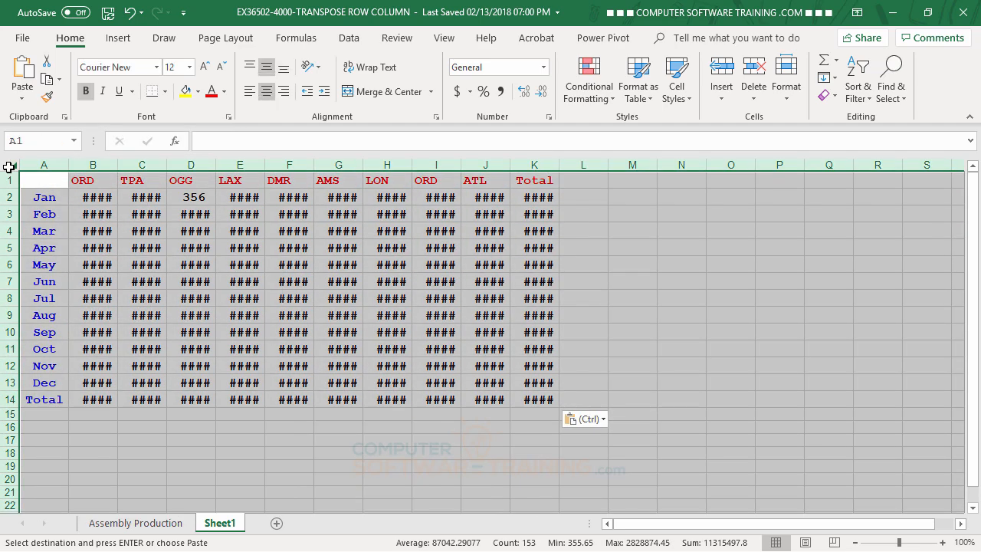
left_click_drag(118, 165, 118, 165)
double_click(118, 165)
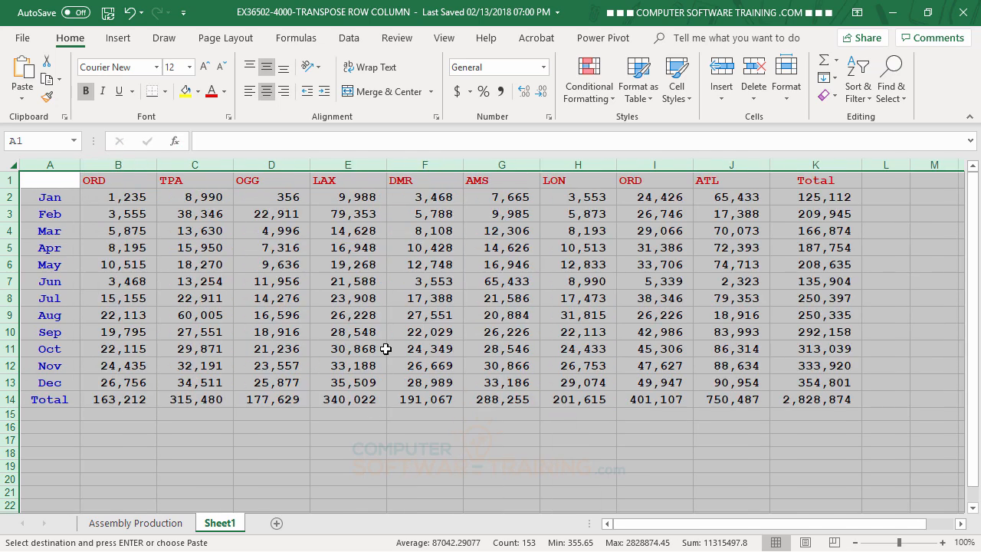
left_click(501, 316)
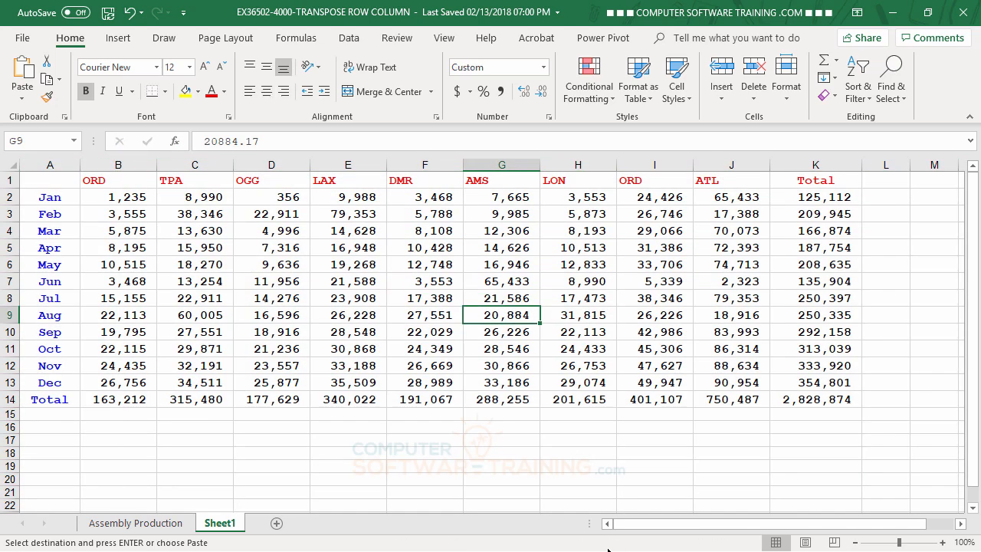